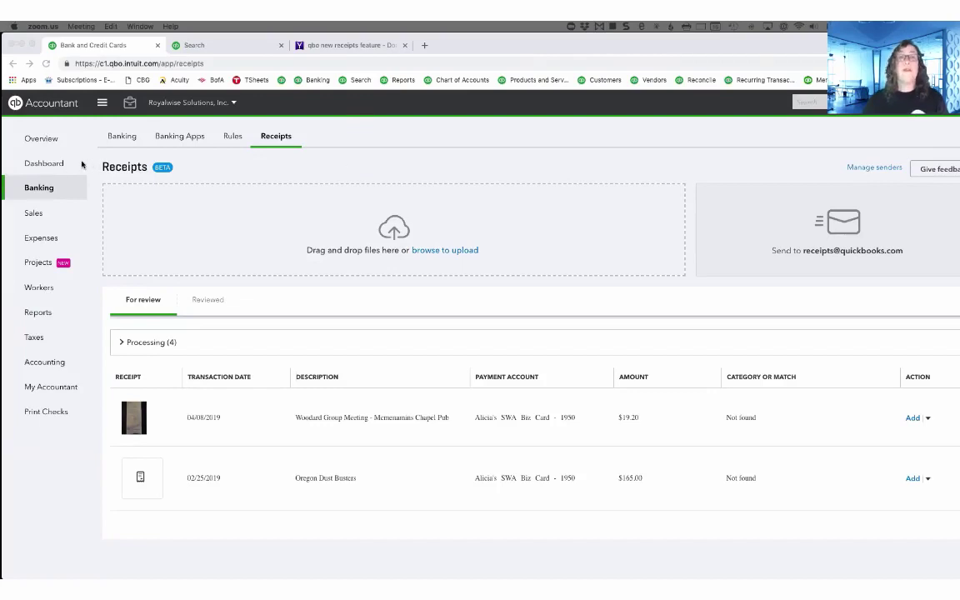
Review the bank transactions waiting for review, return to Receipts, and look over the receipts still being processed
left_click(30, 186)
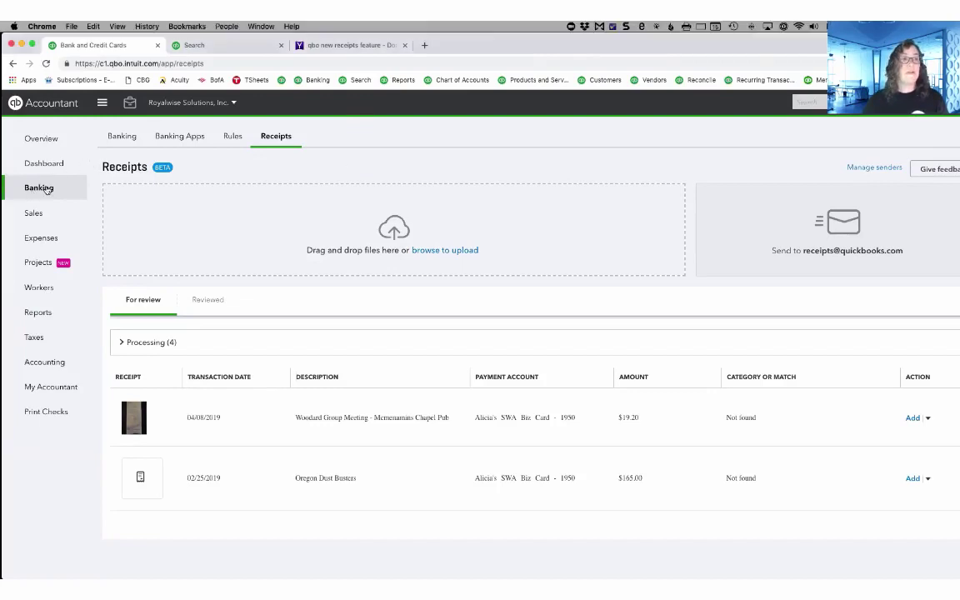
left_click(122, 135)
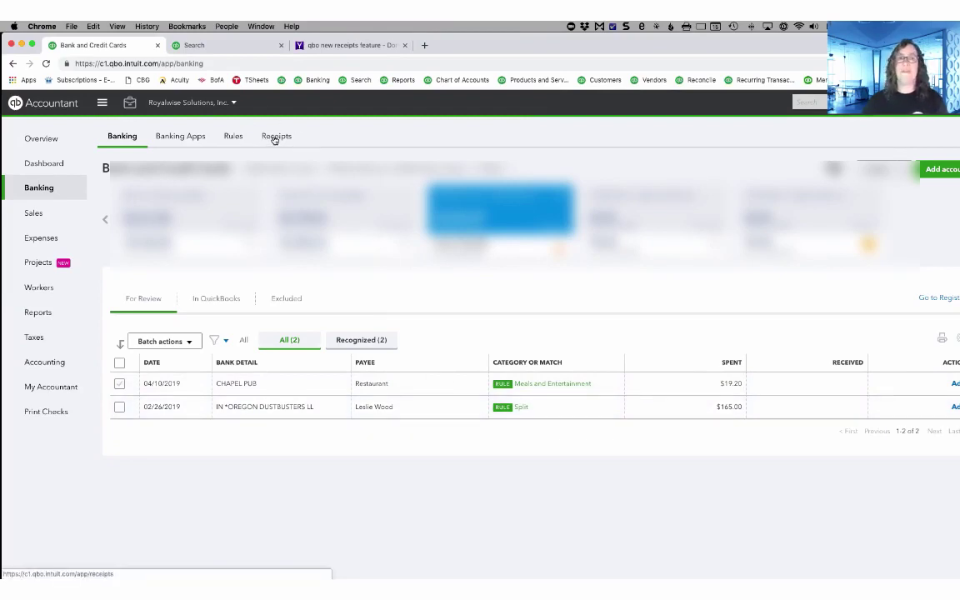
left_click(275, 140)
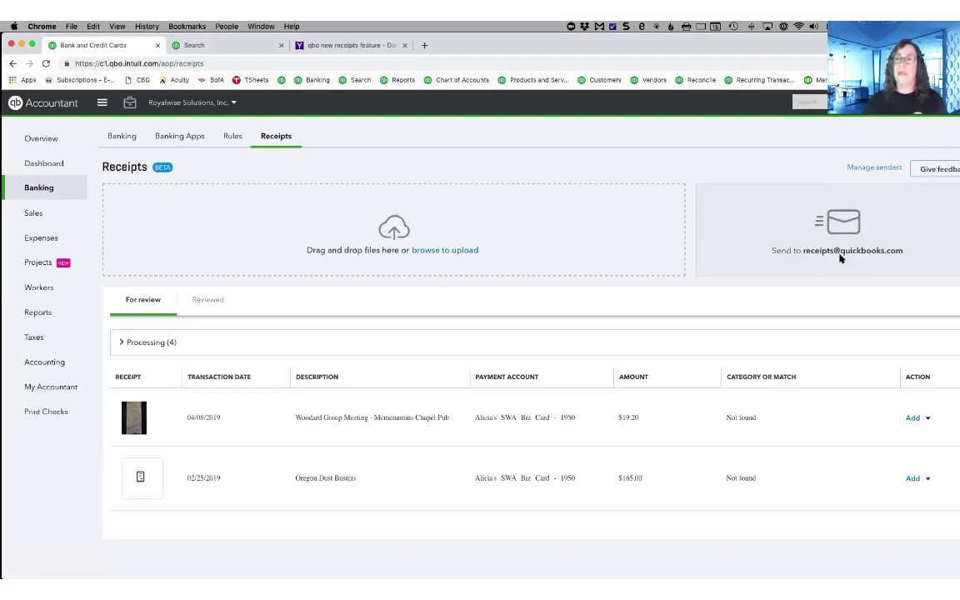
left_click(121, 343)
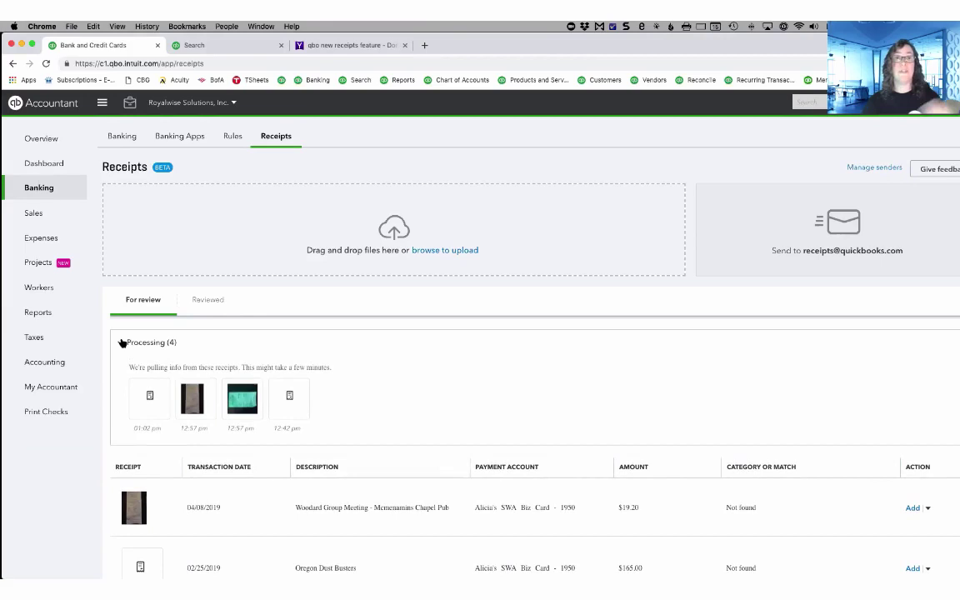
left_click(121, 343)
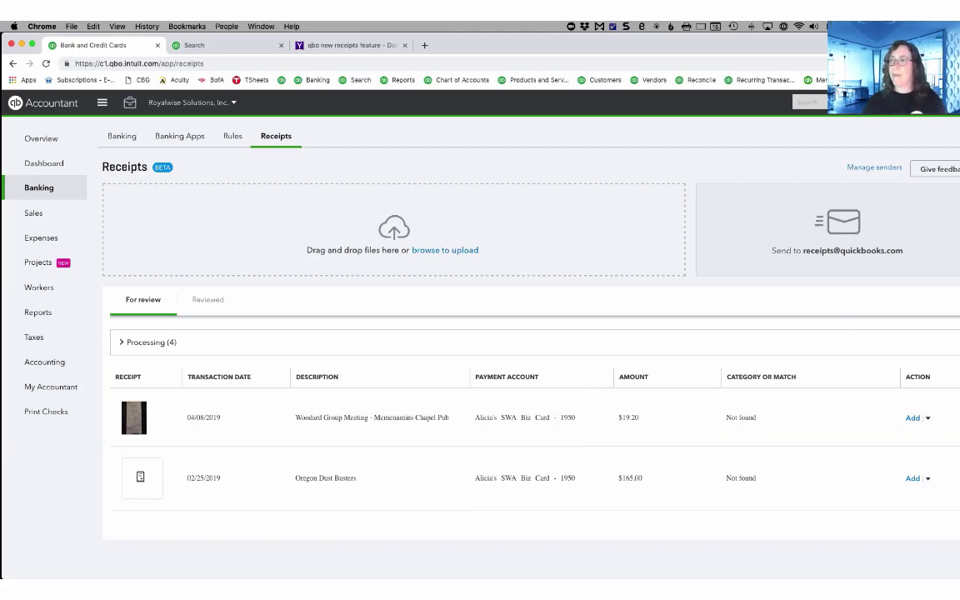
Switch to the Spark email from Oregon Dust Busters, upload its attached sales receipt PDF to Receipts, and check the processing list
key("super+Tab")
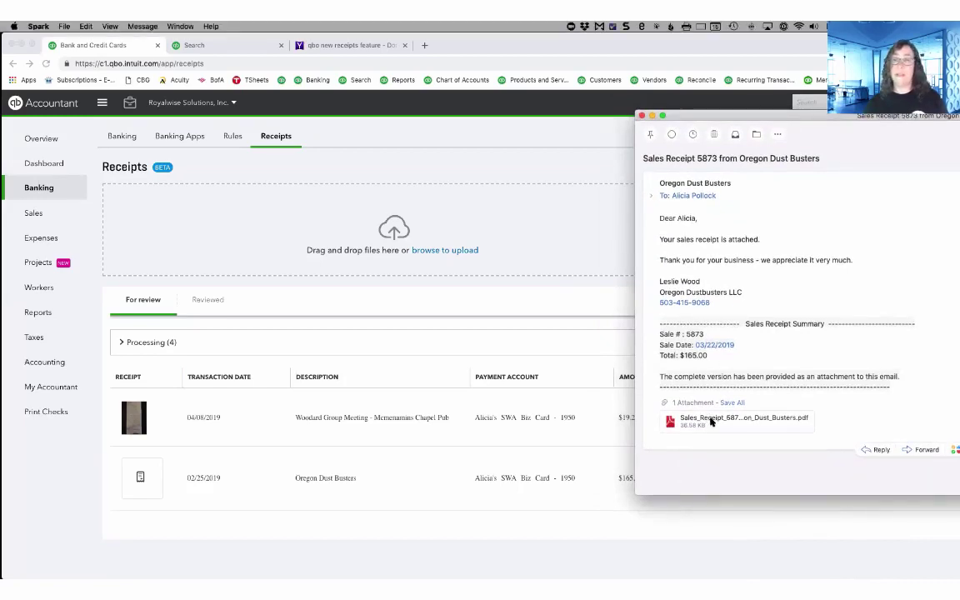
left_click_drag(711, 421, 499, 222)
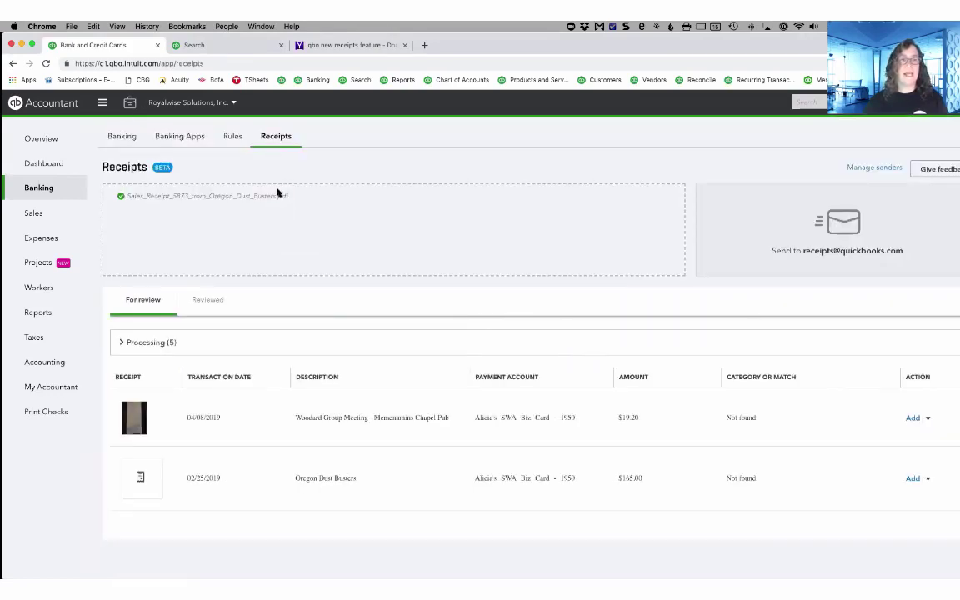
left_click(122, 342)
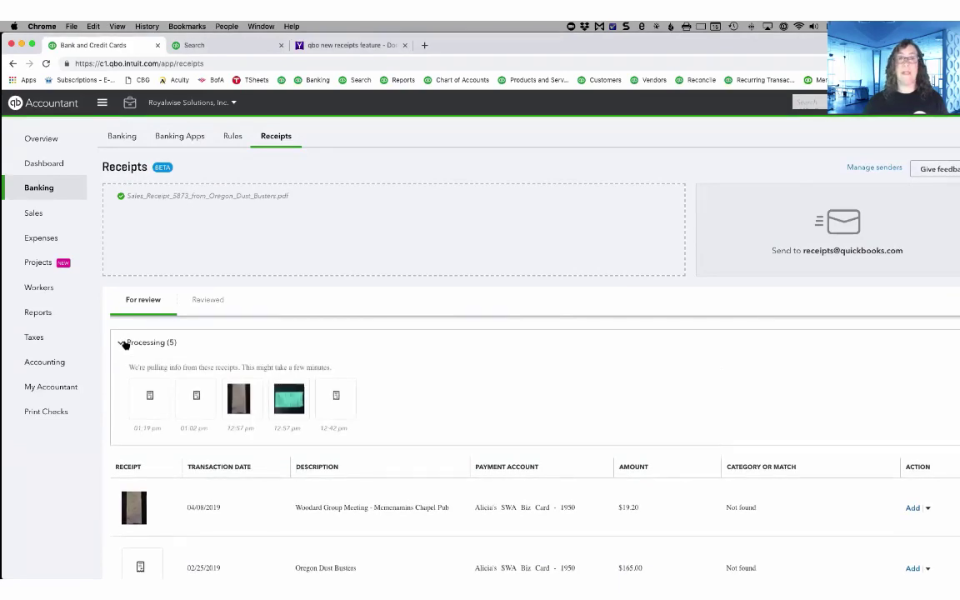
left_click(123, 343)
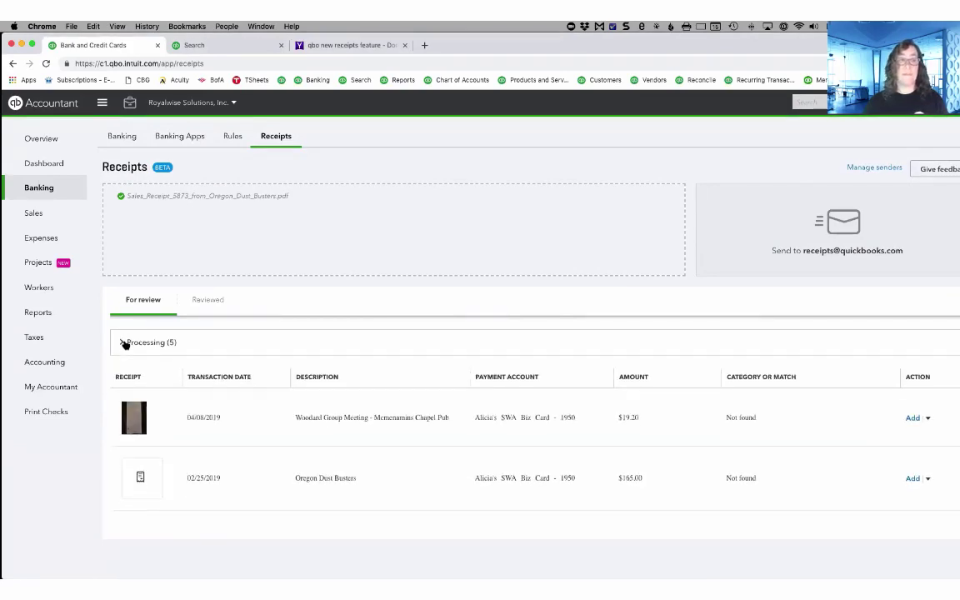
left_click(297, 229)
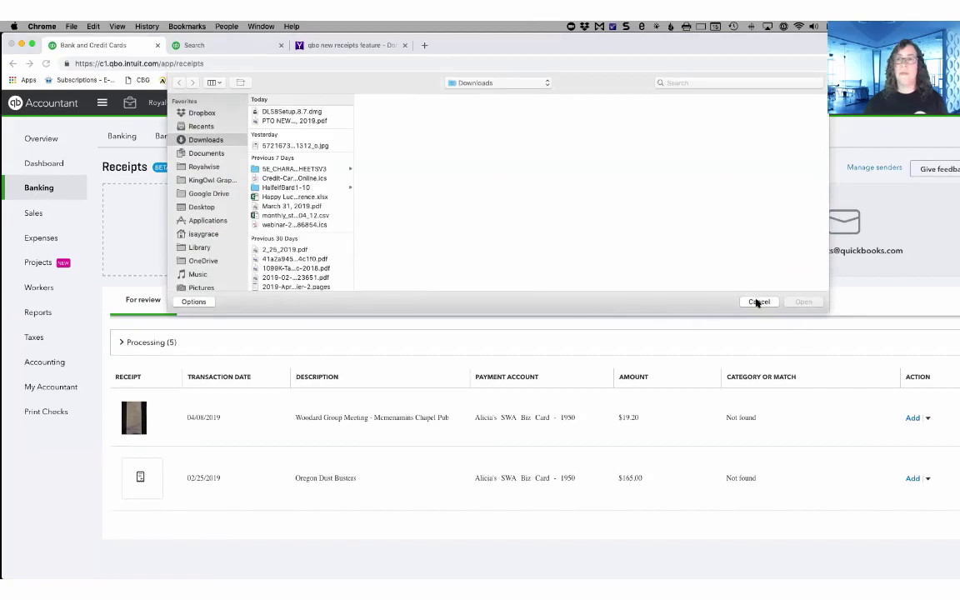
left_click(757, 300)
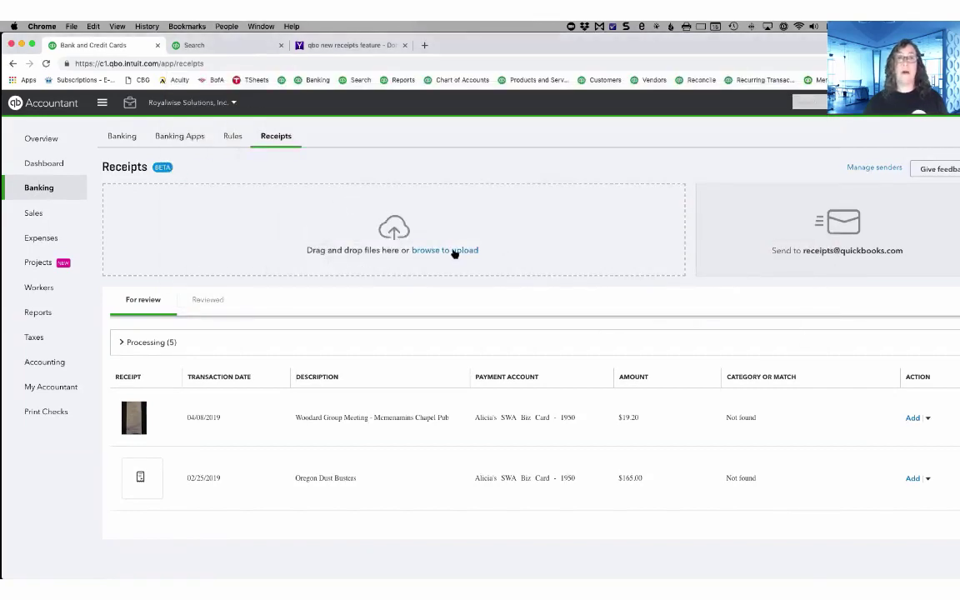
left_click(455, 251)
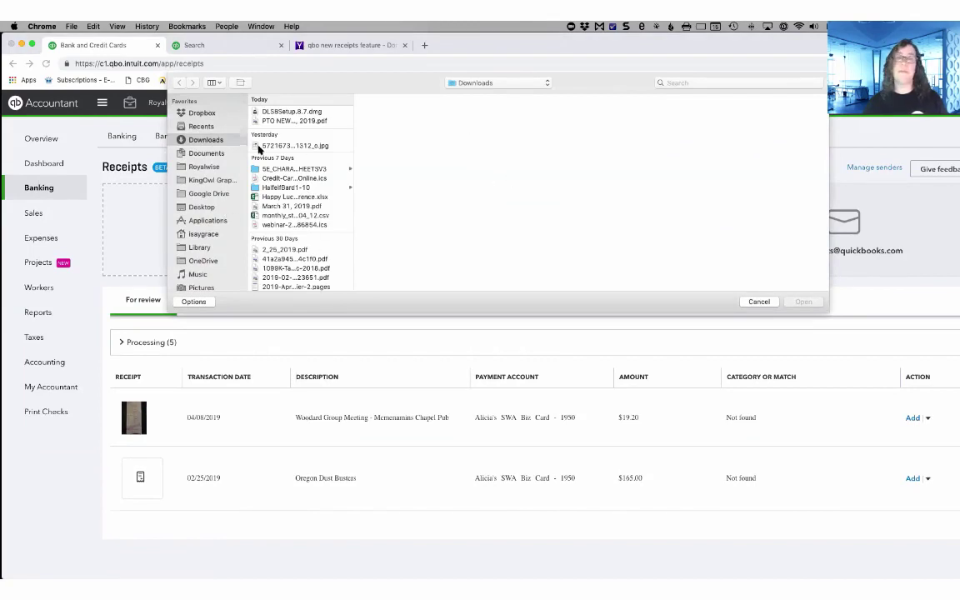
left_click(317, 148)
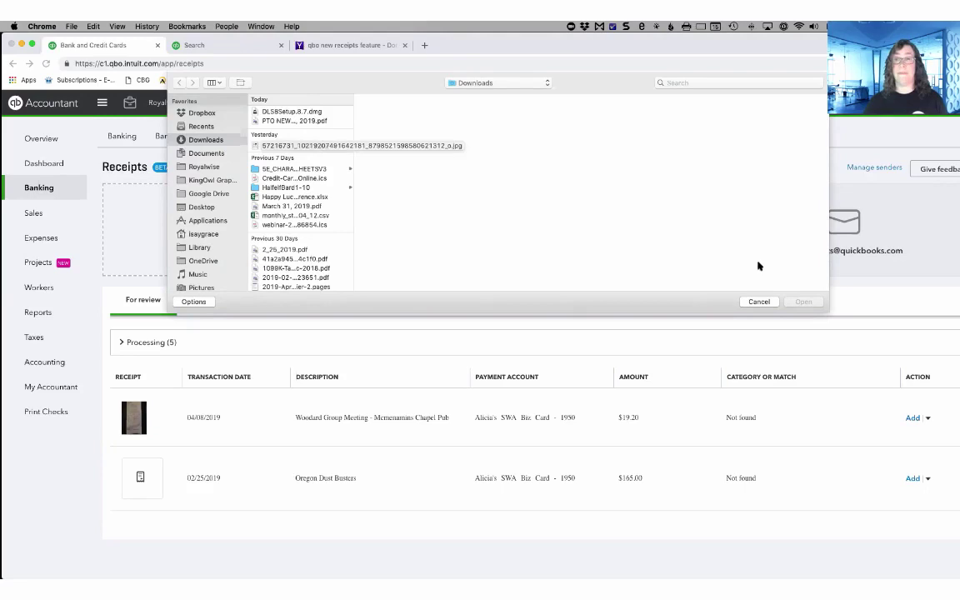
left_click(757, 302)
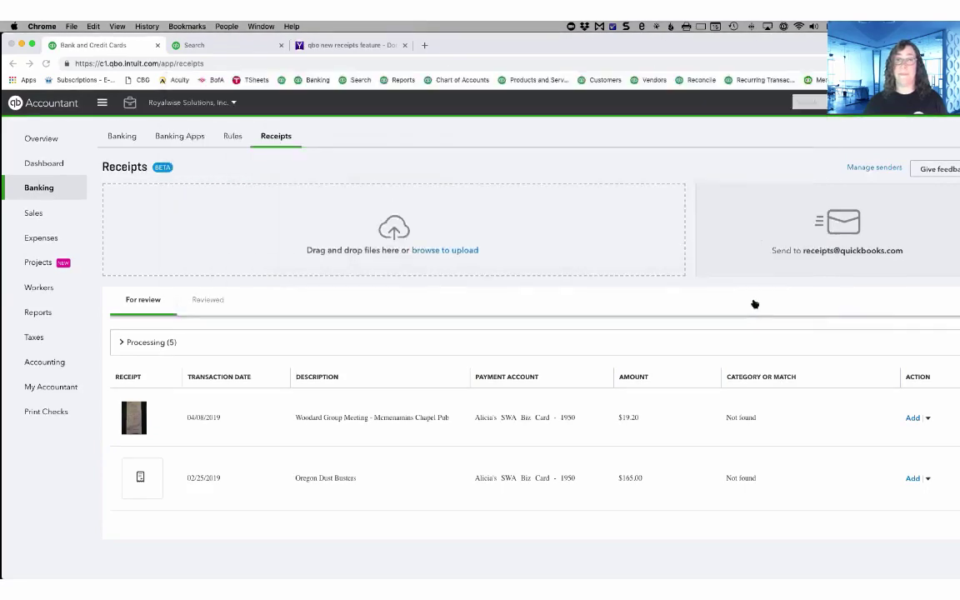
Review which sender emails may forward receipts, switching the last listed sender off and on again
left_click(875, 169)
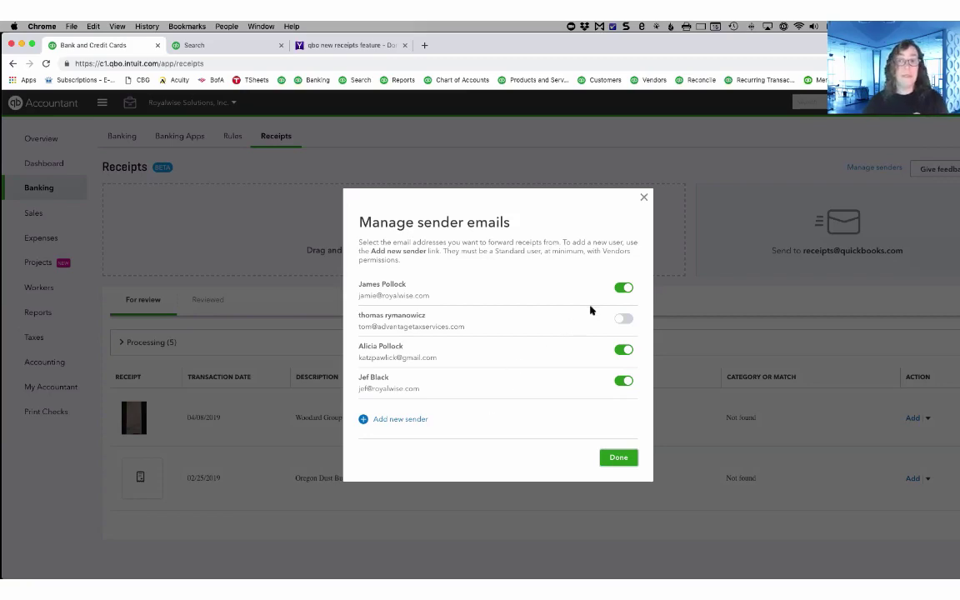
left_click(621, 384)
left_click(622, 384)
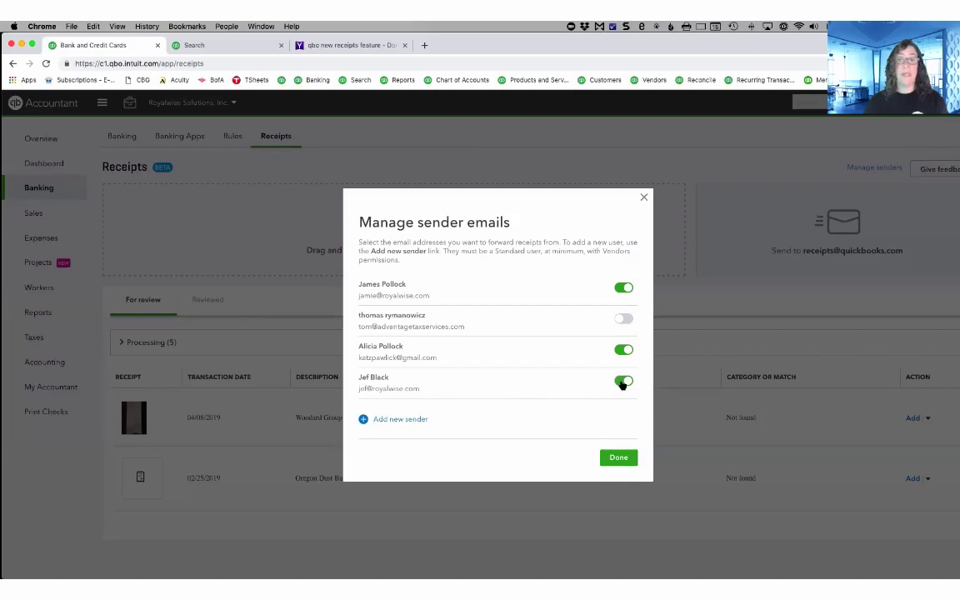
Start adding a new sender as a standard user with limited Vendors access, comparing it with Customers access, and cancel
left_click(396, 420)
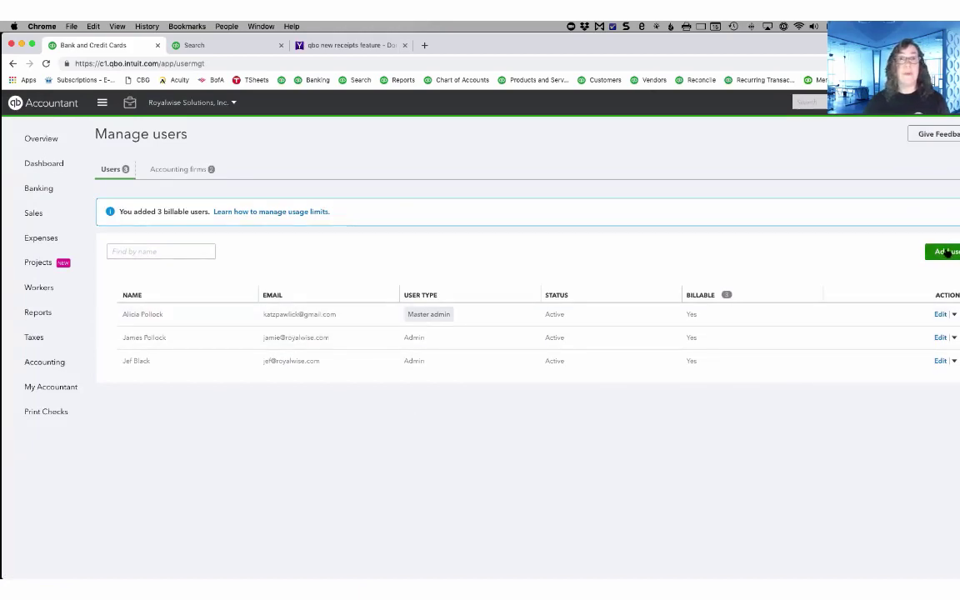
left_click(946, 252)
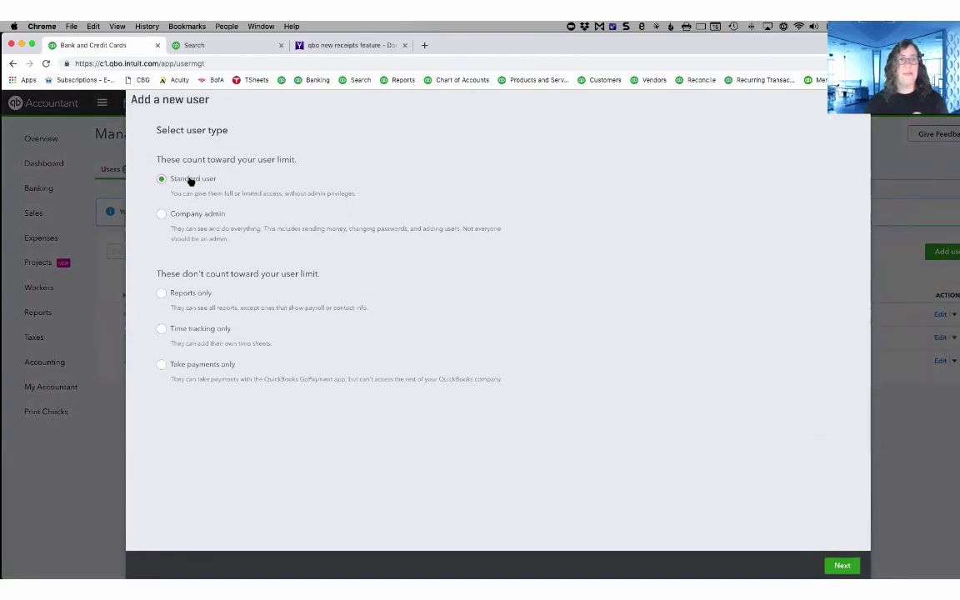
left_click(842, 566)
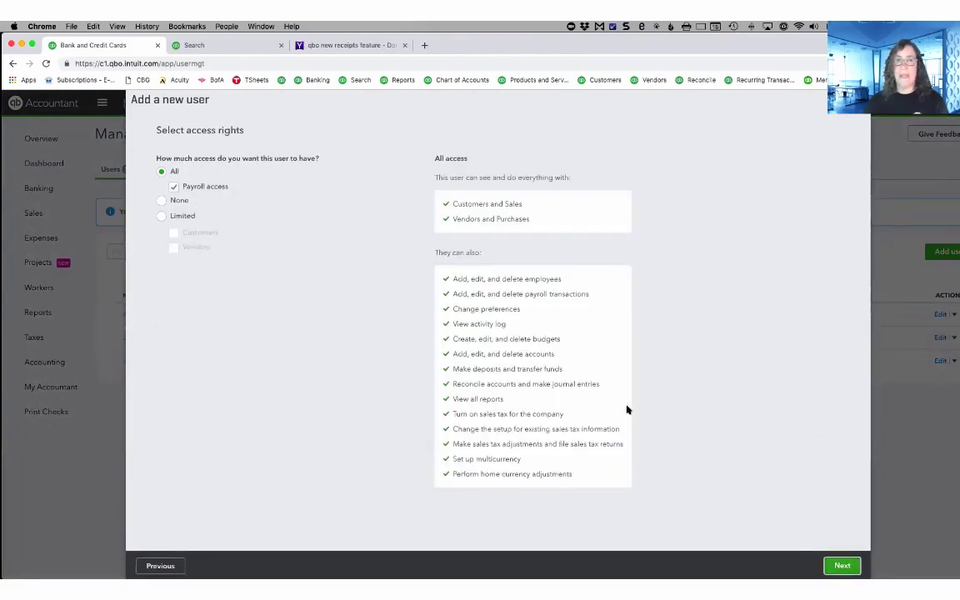
left_click(162, 217)
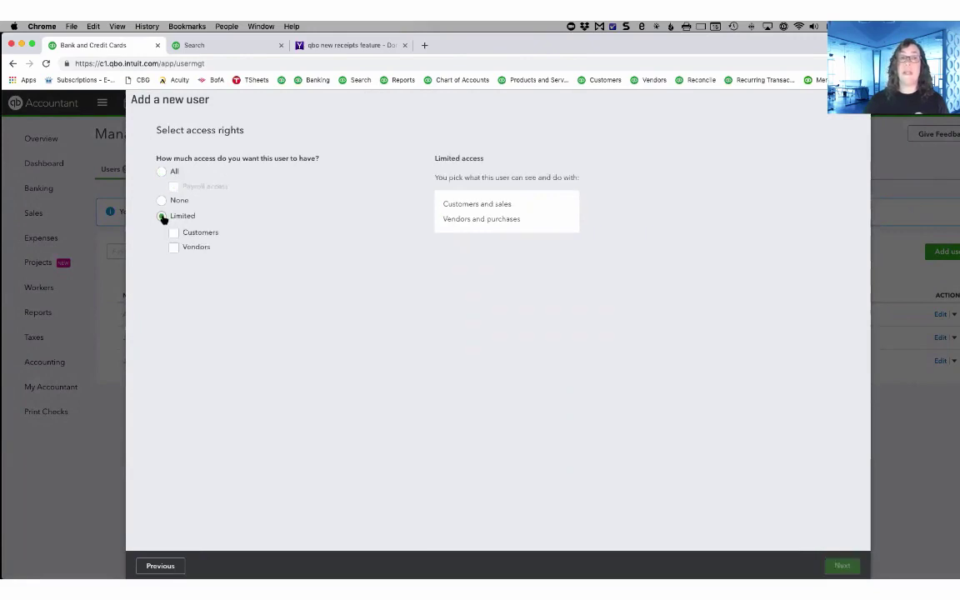
left_click(175, 248)
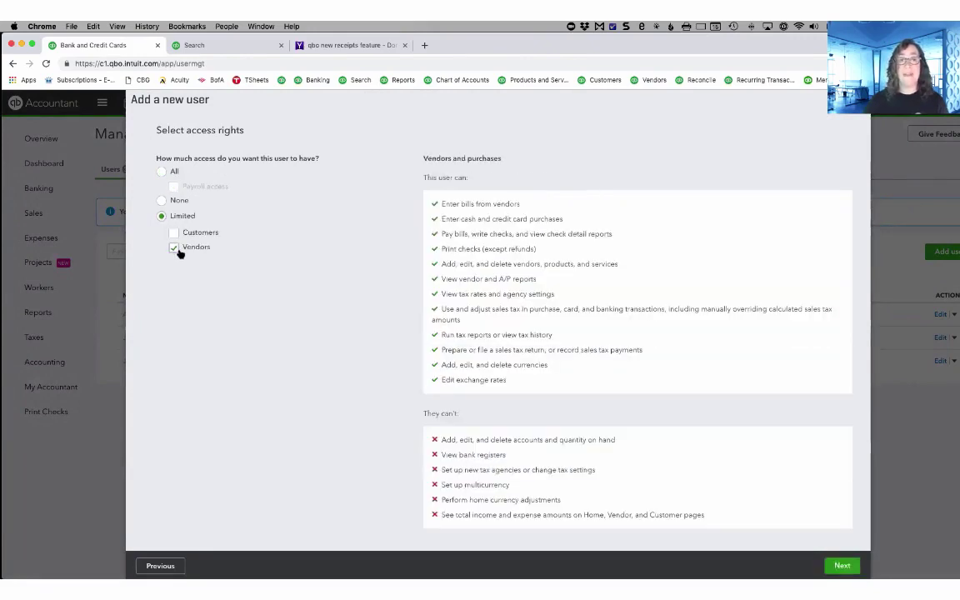
left_click(174, 233)
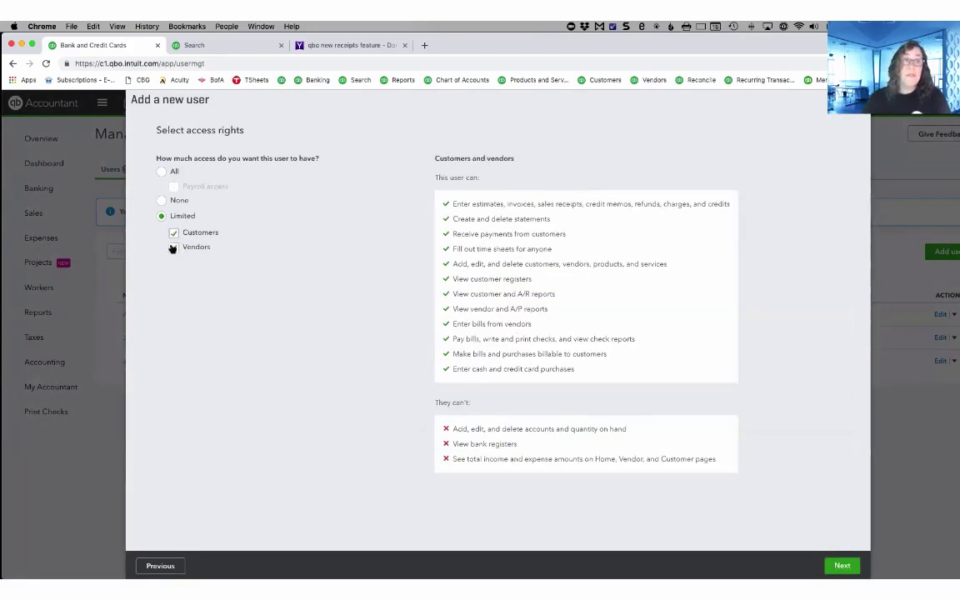
left_click(172, 249)
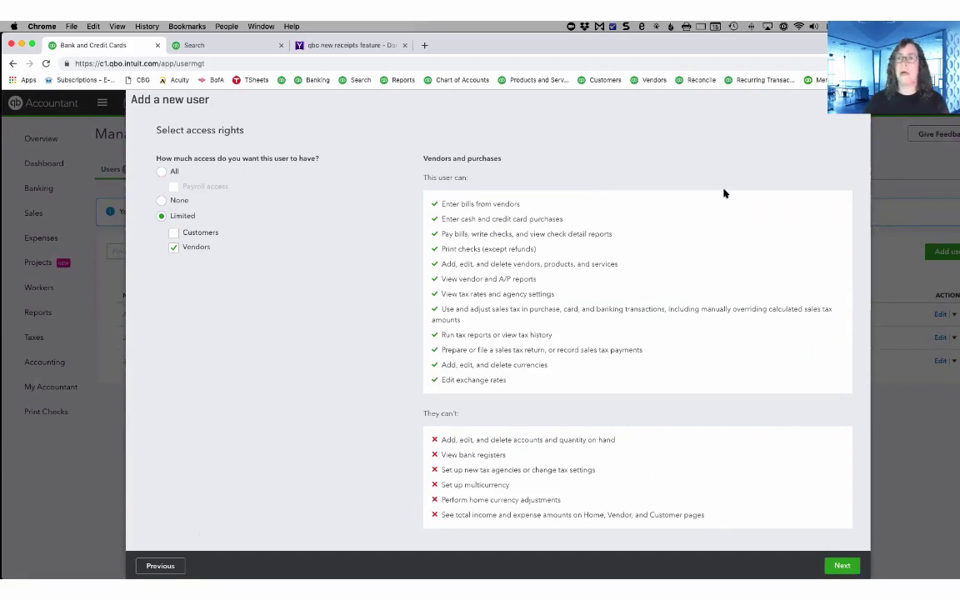
key("Escape")
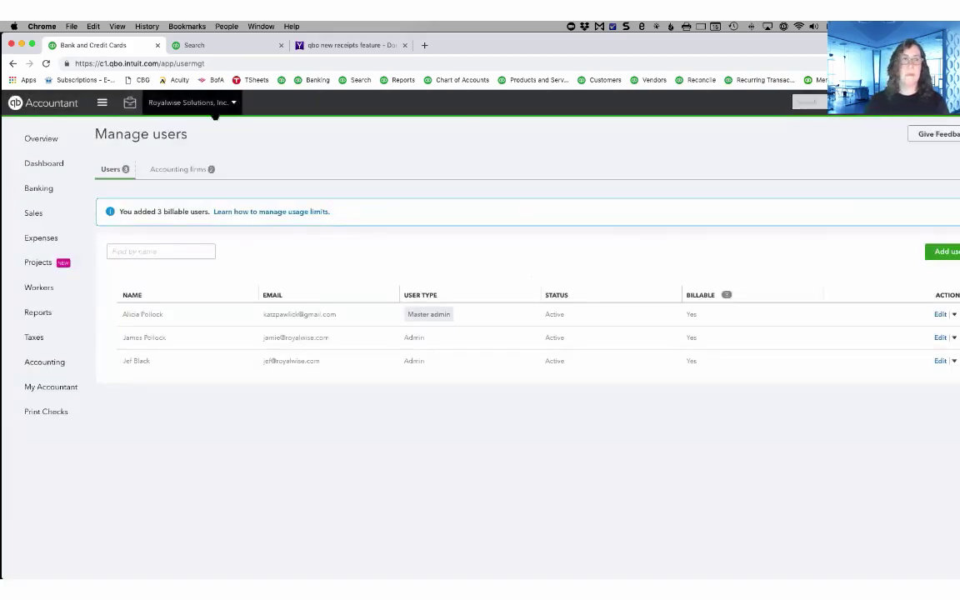
Return to Receipts and open the Mcmenamins Chapel Pub receipt's details for editing
mouse_move(38, 188)
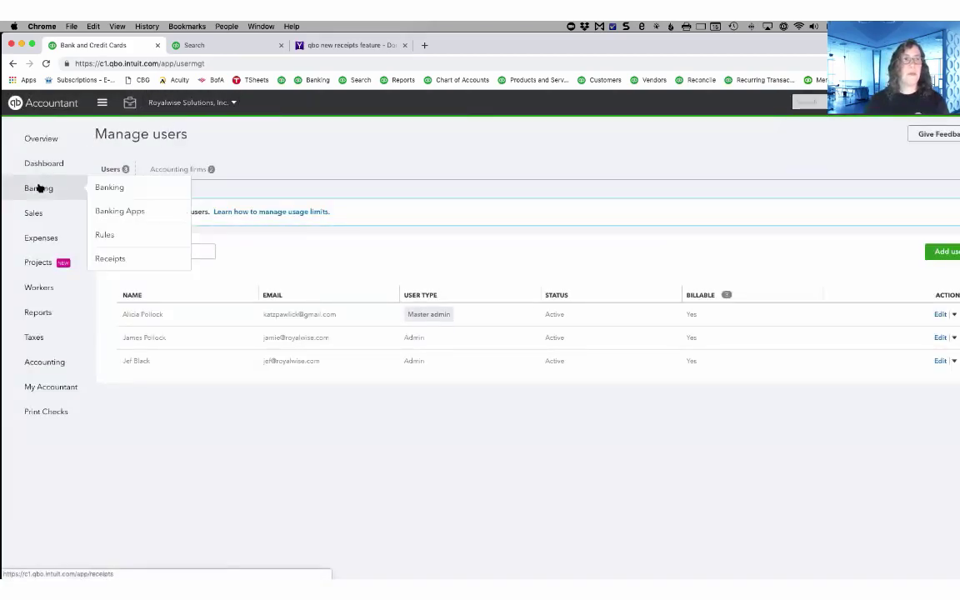
left_click(115, 259)
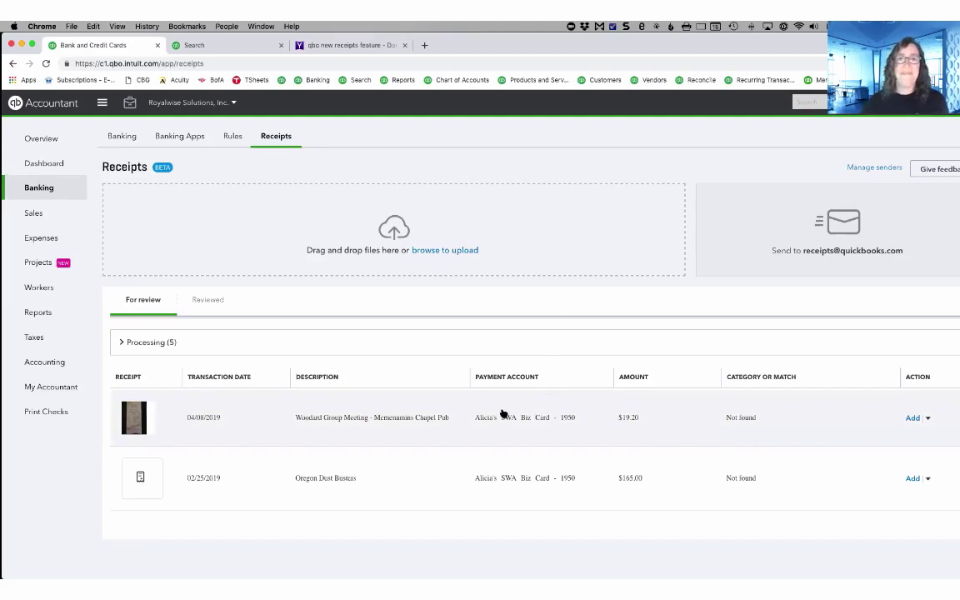
left_click(560, 423)
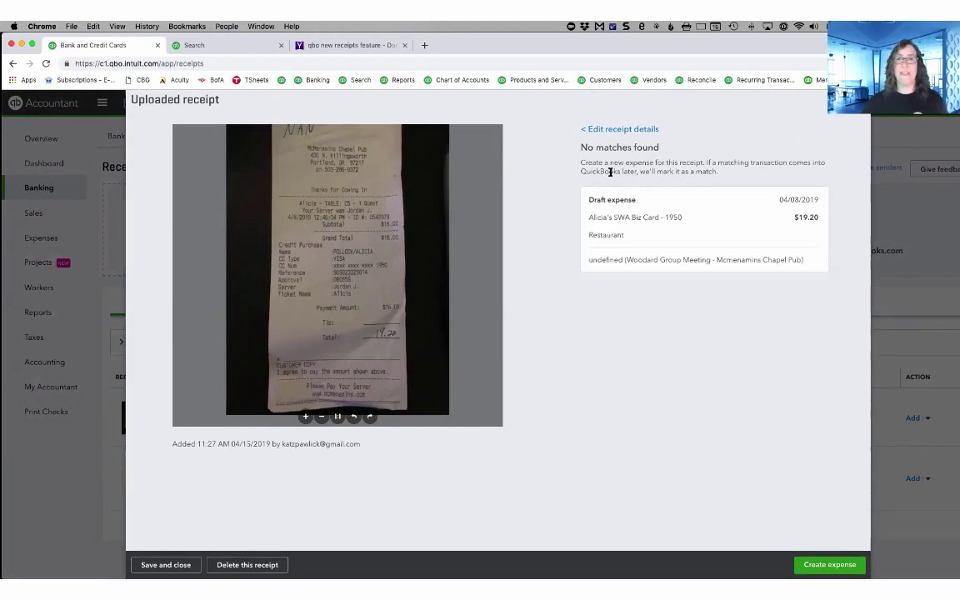
left_click(612, 132)
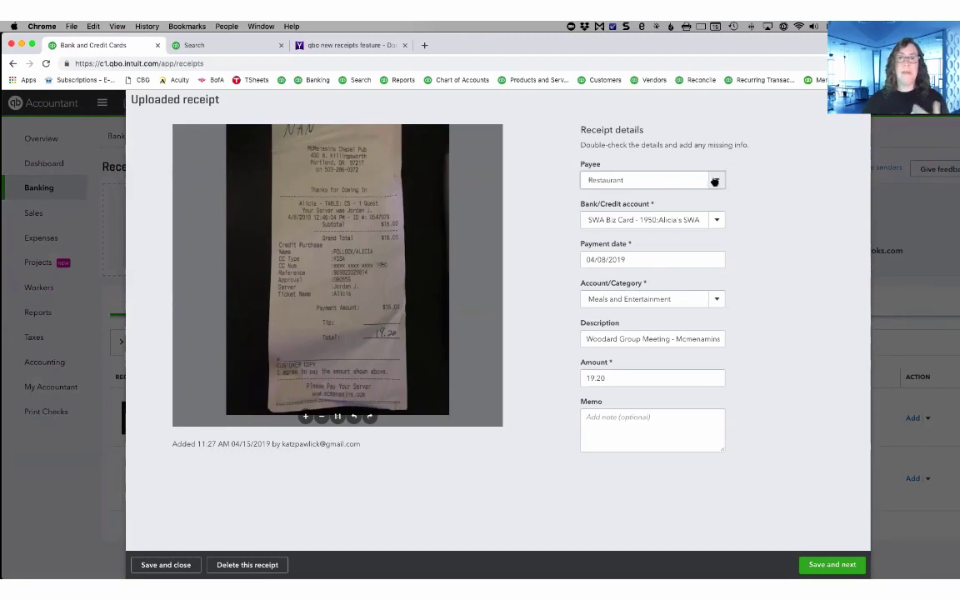
Examine the pub receipt's payee, bank account, payment date, category and description against the receipt image
left_click_drag(669, 180, 572, 180)
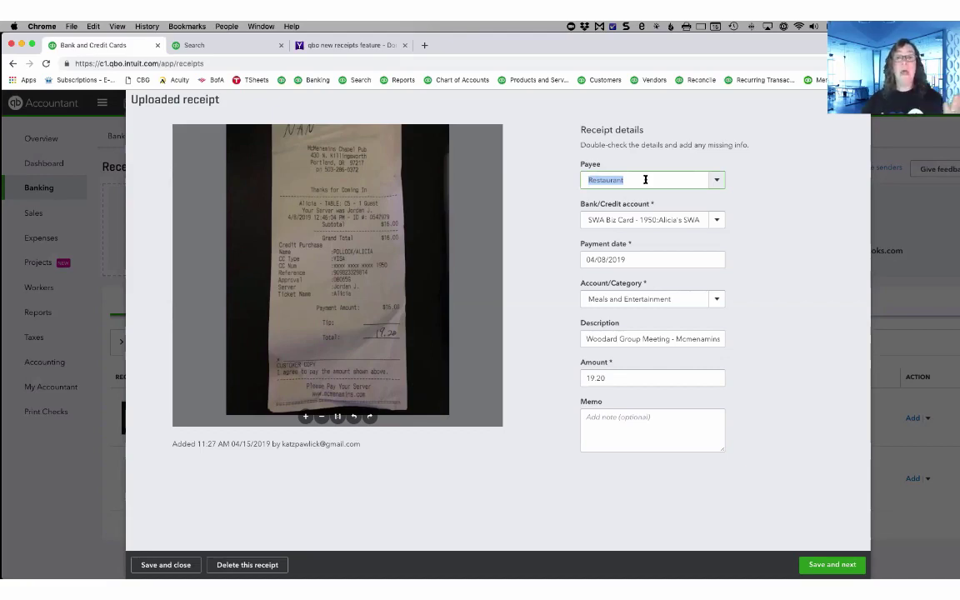
double_click(677, 338)
left_click_drag(675, 338, 755, 348)
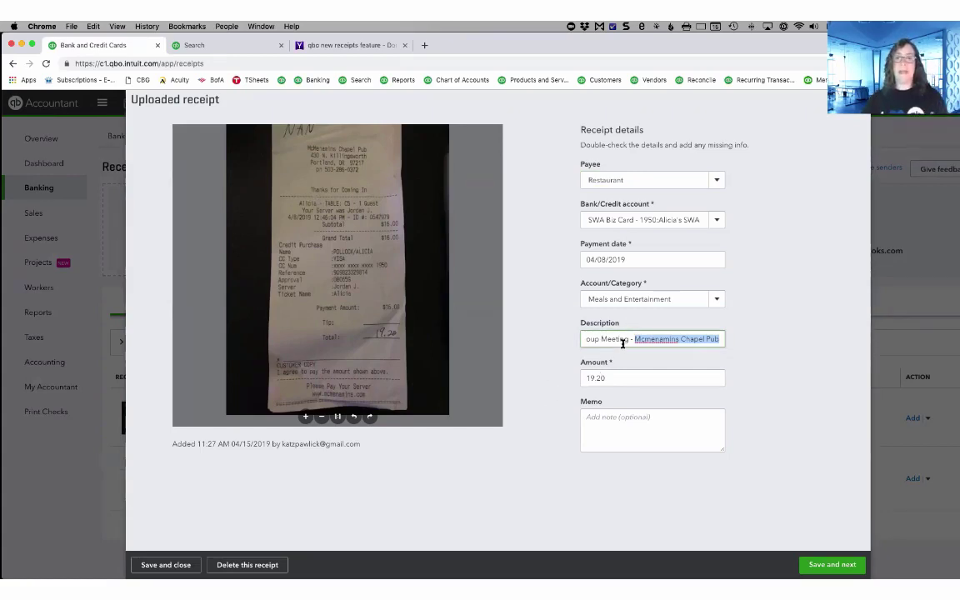
double_click(654, 338)
left_click_drag(635, 180, 574, 180)
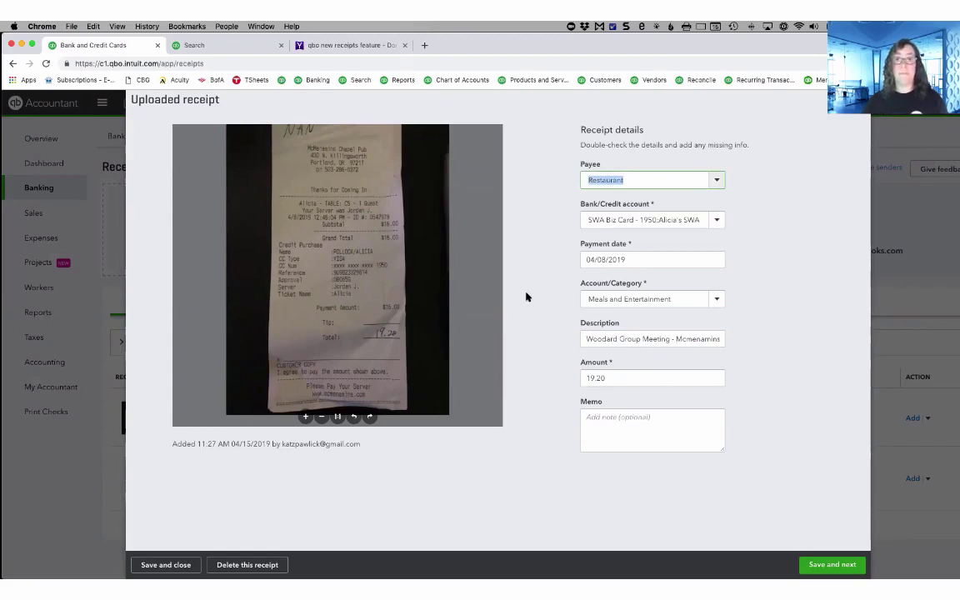
double_click(644, 219)
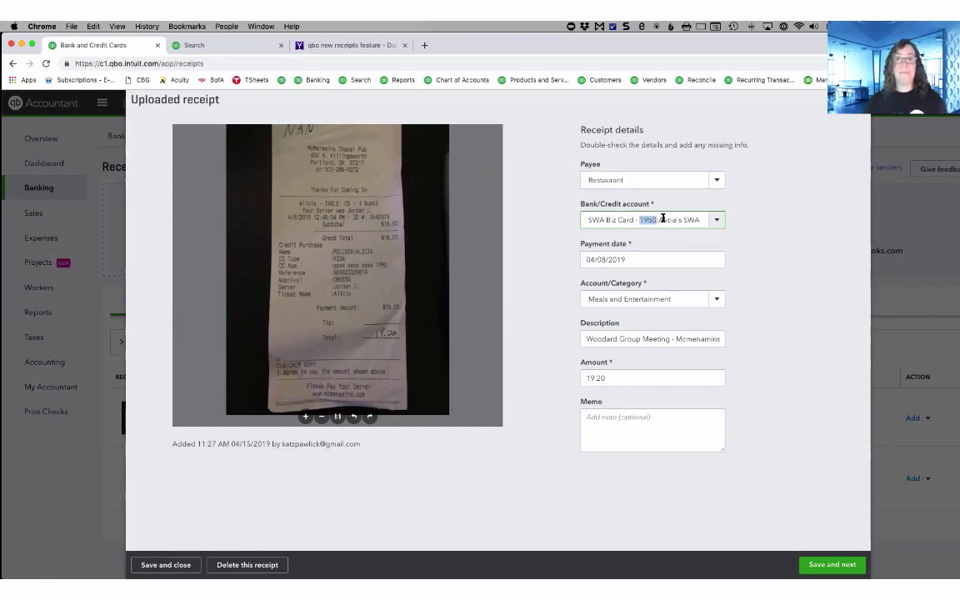
left_click(636, 260)
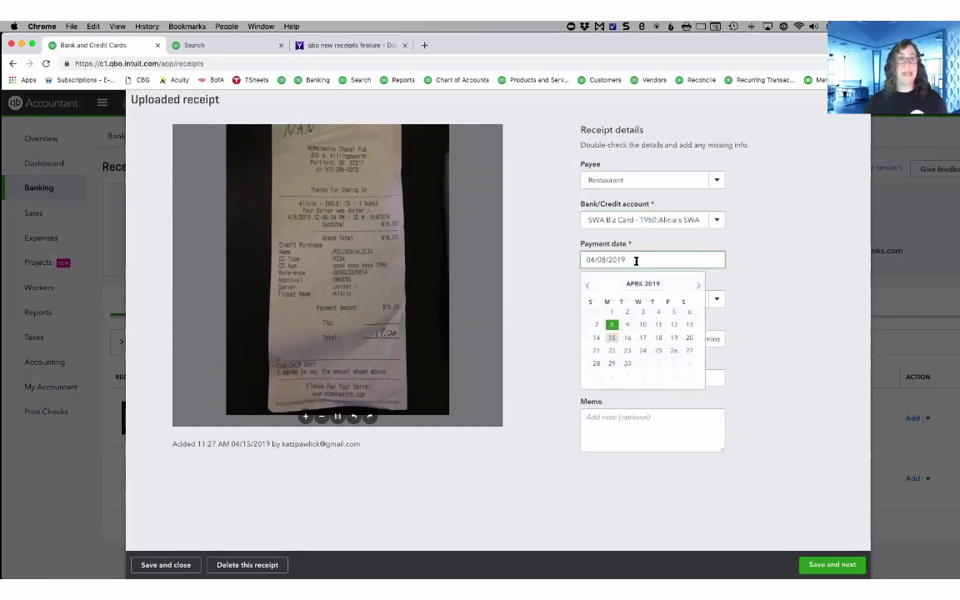
left_click(776, 262)
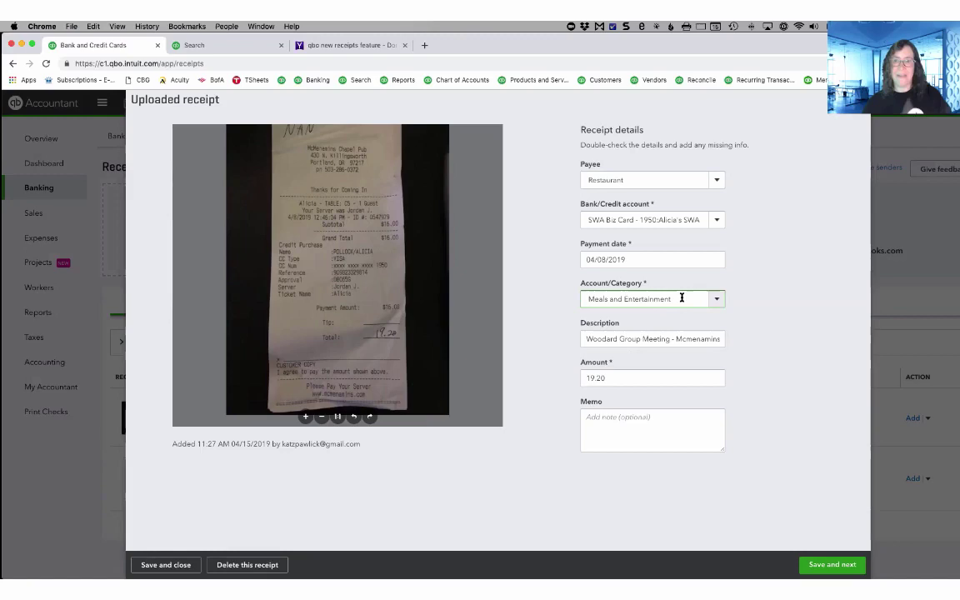
left_click_drag(677, 337, 564, 333)
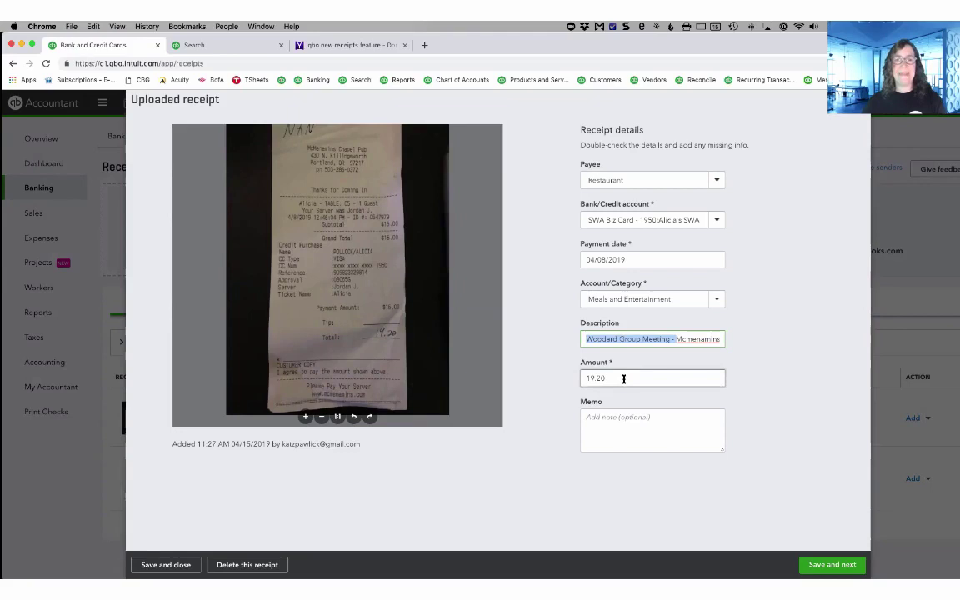
Save the pub receipt's details with the memo left blank and create a new expense from the draft
left_click(621, 426)
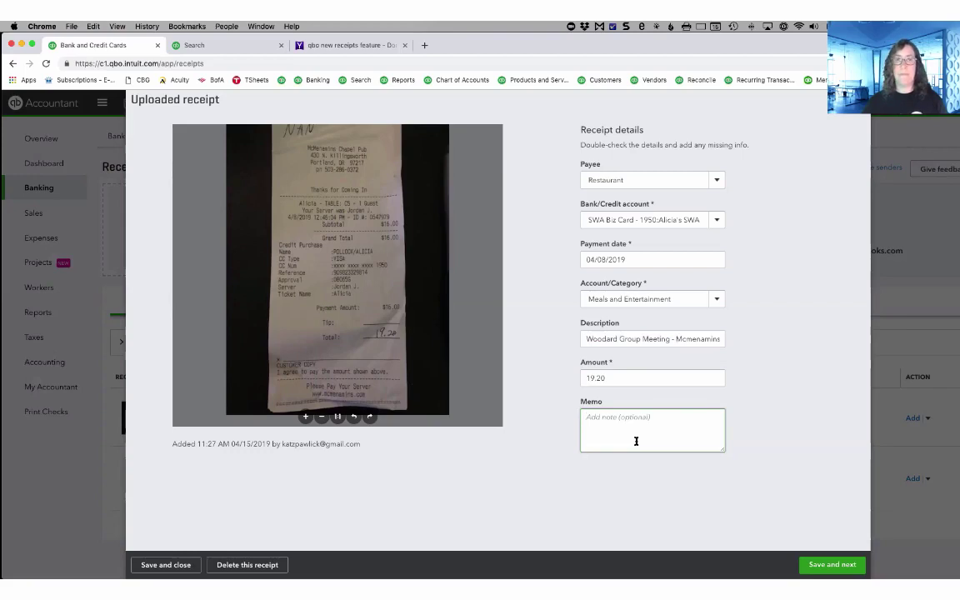
left_click(813, 564)
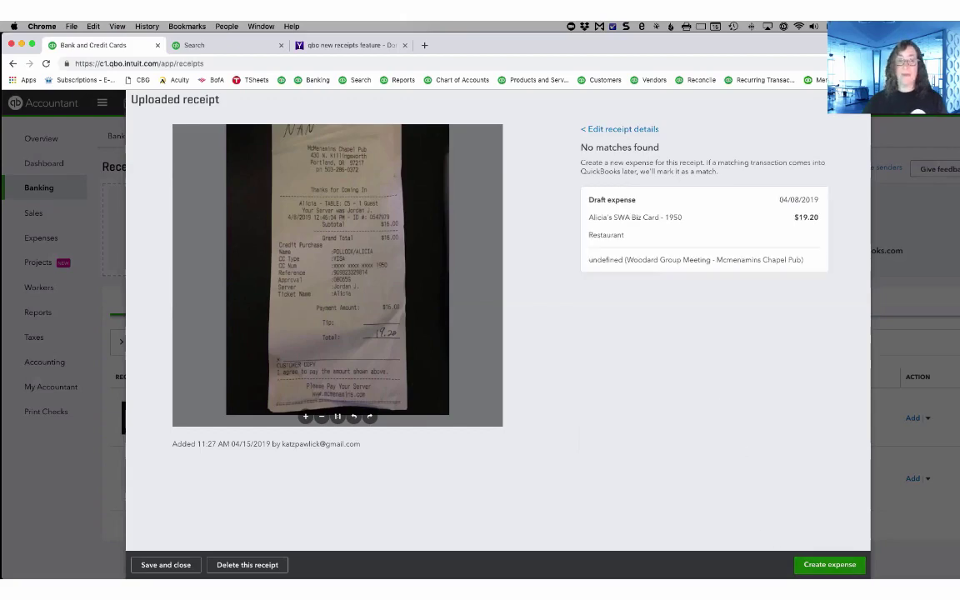
left_click(829, 564)
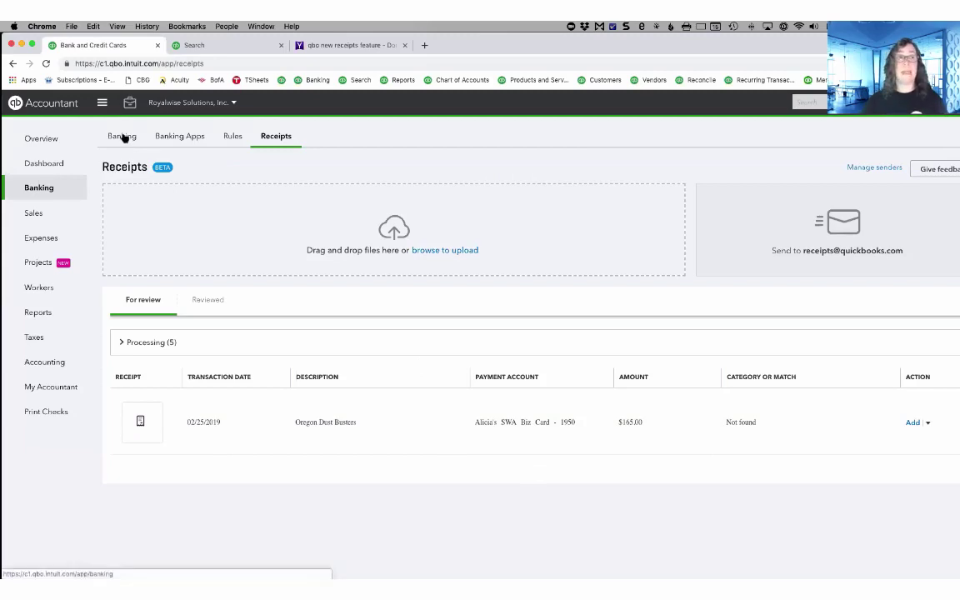
Inspect the expense matched to the Chapel Pub bank transaction and view its attached receipt image
left_click(121, 136)
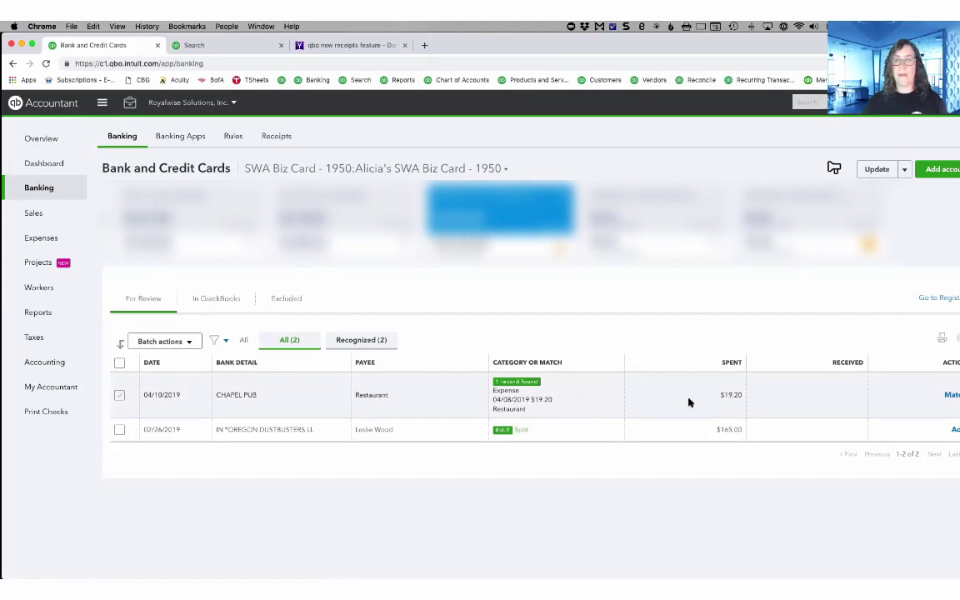
left_click(309, 399)
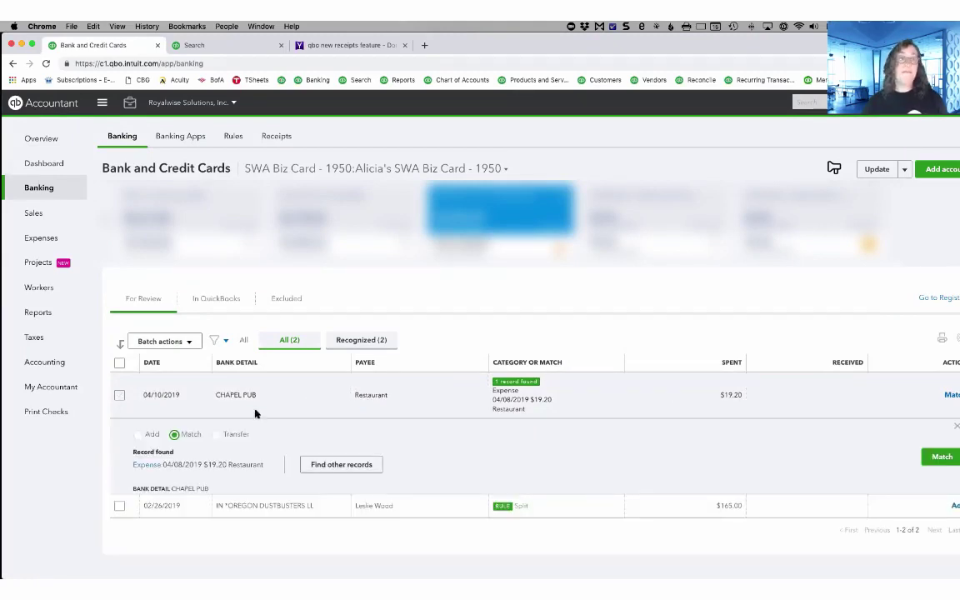
left_click(147, 466)
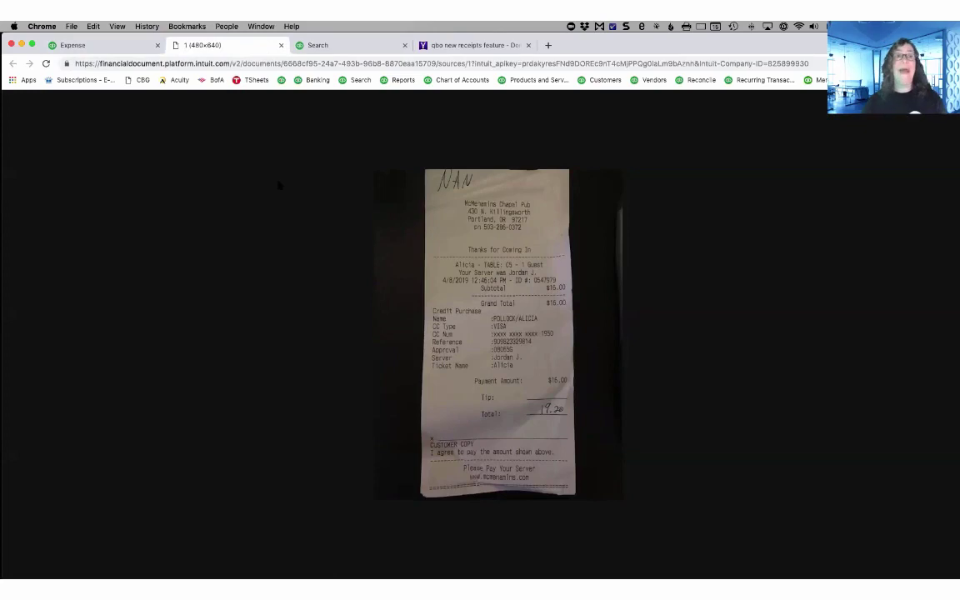
left_click(281, 45)
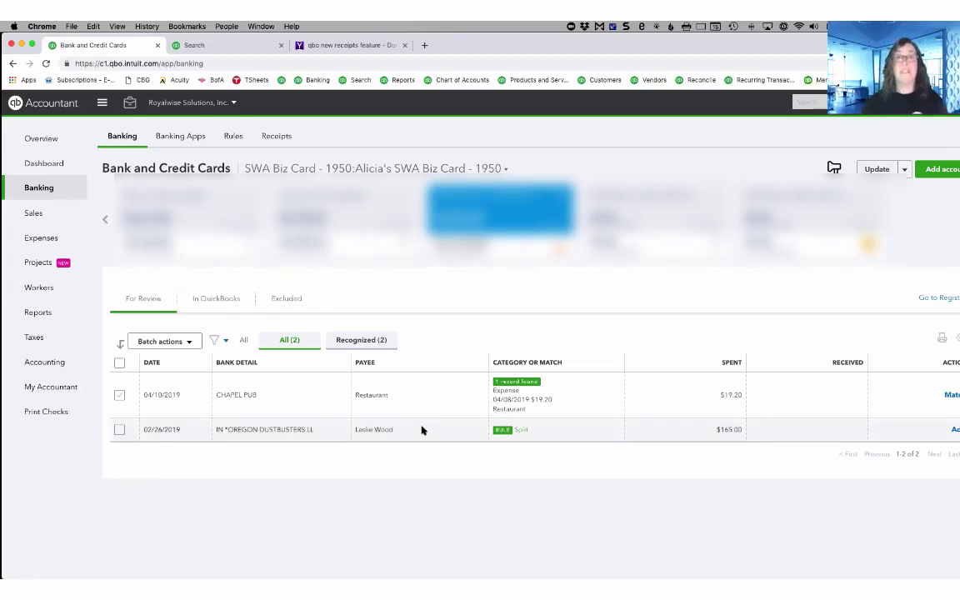
Review the Oregon Dustbusters bank transaction's split, including the class, customer and billable options, and add it to the books
left_click(419, 431)
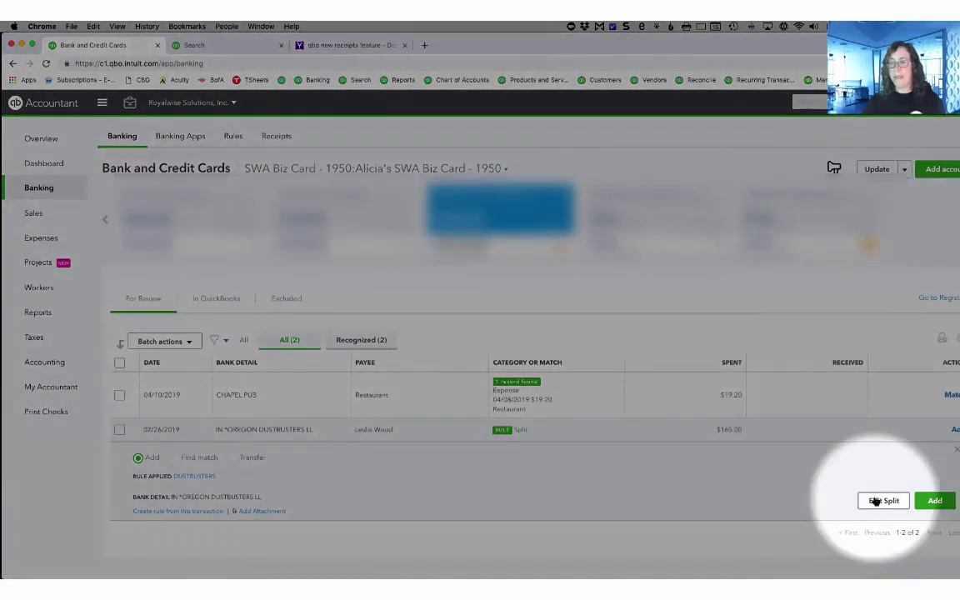
left_click(879, 501)
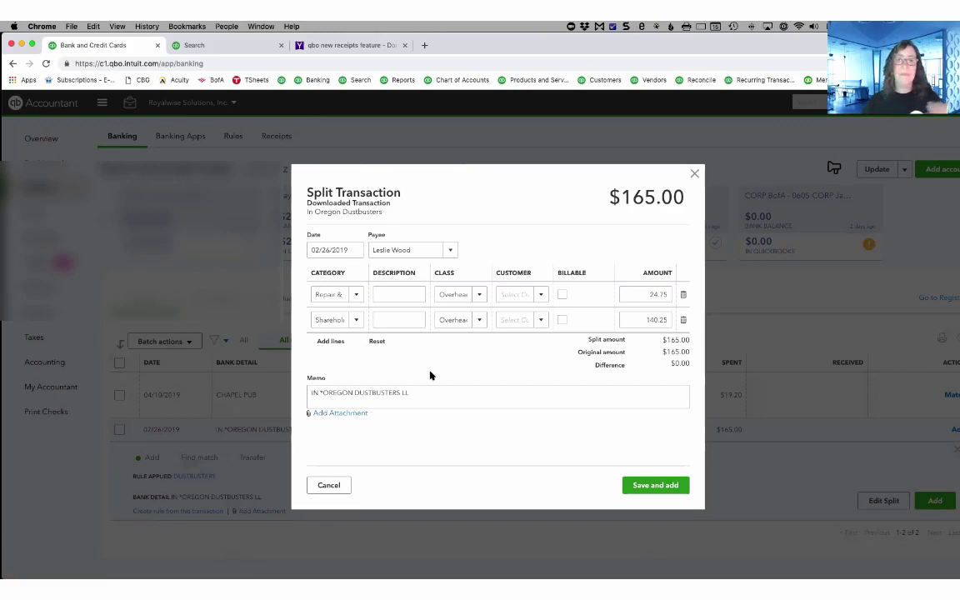
left_click(481, 296)
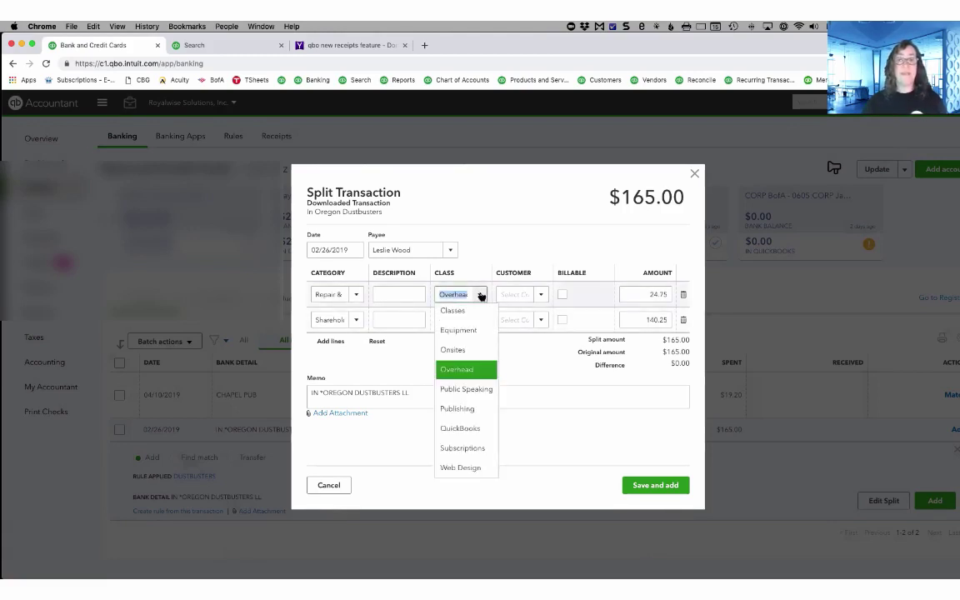
left_click(481, 296)
left_click(542, 296)
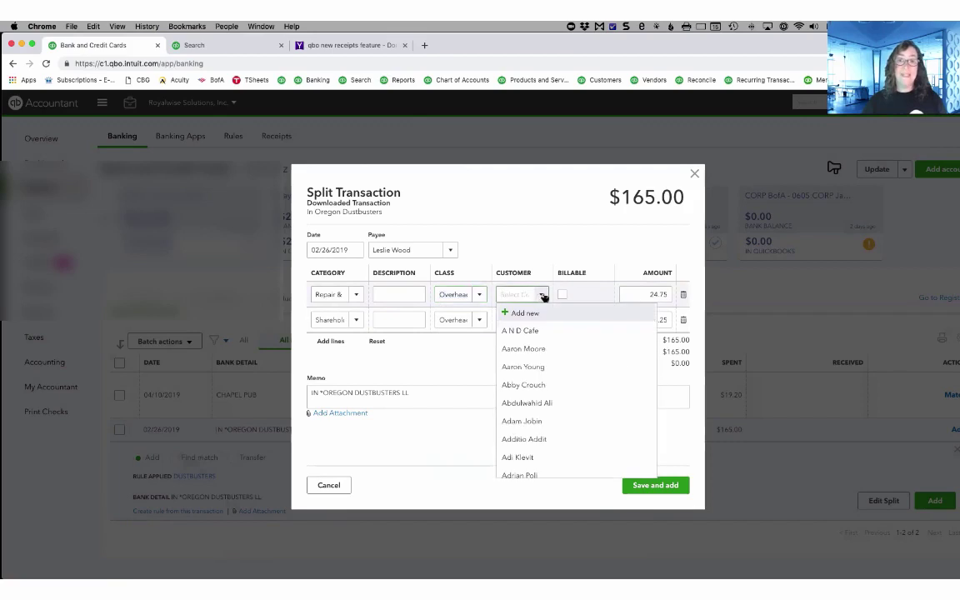
left_click(541, 296)
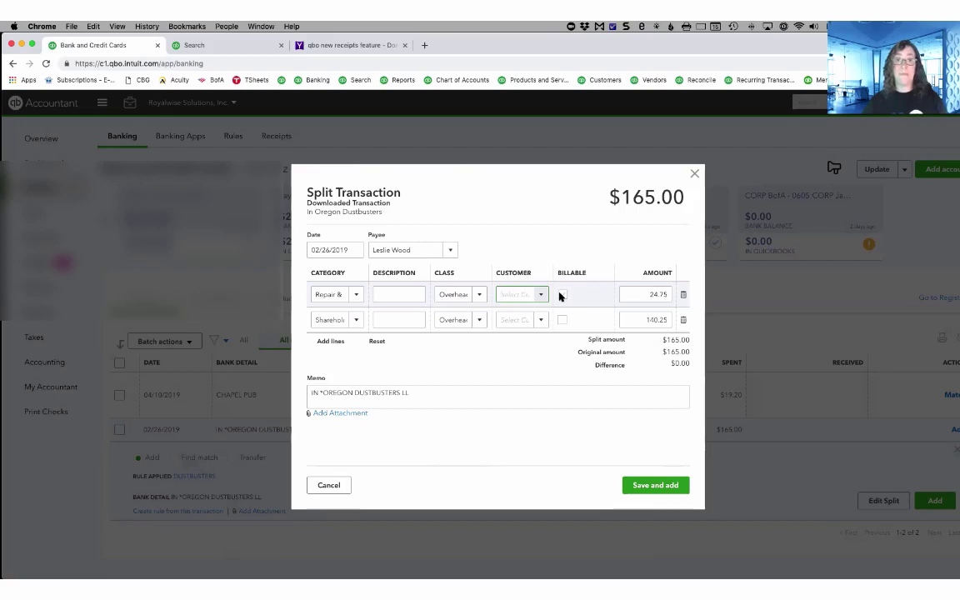
left_click(563, 293)
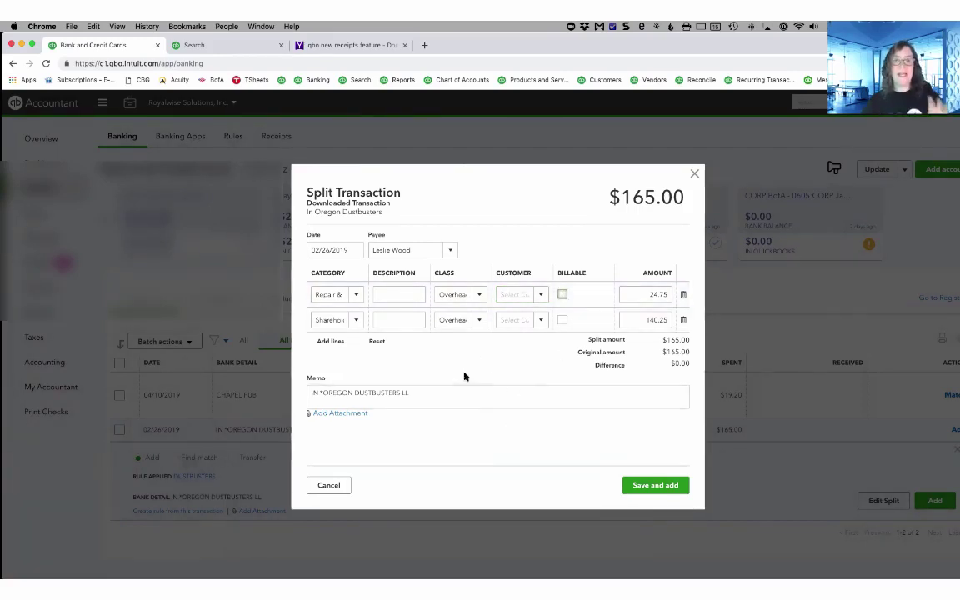
left_click(649, 487)
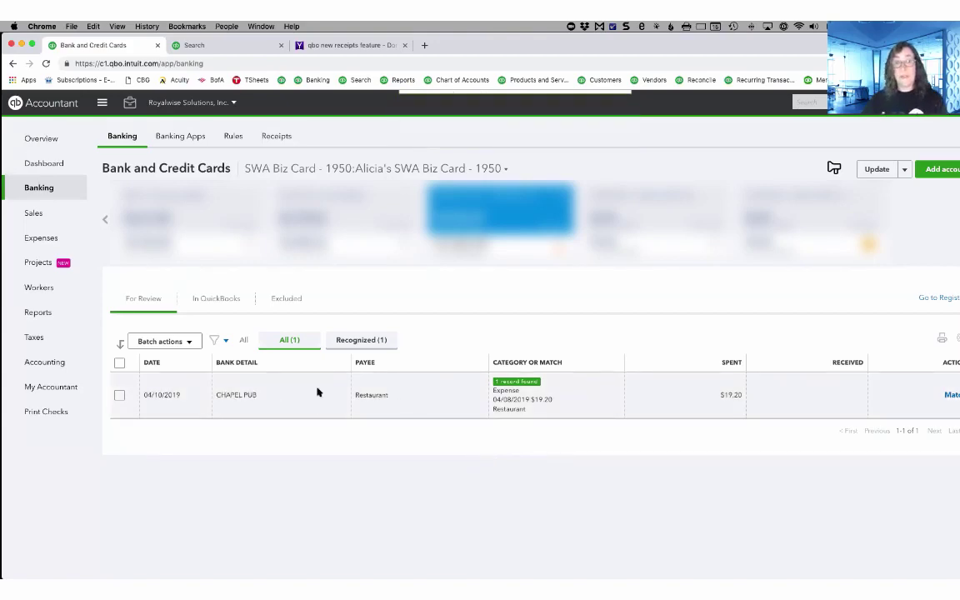
Match the Chapel Pub bank transaction to its expense and the Oregon Dust Busters receipt to the 02/26/2019 expense
left_click(952, 396)
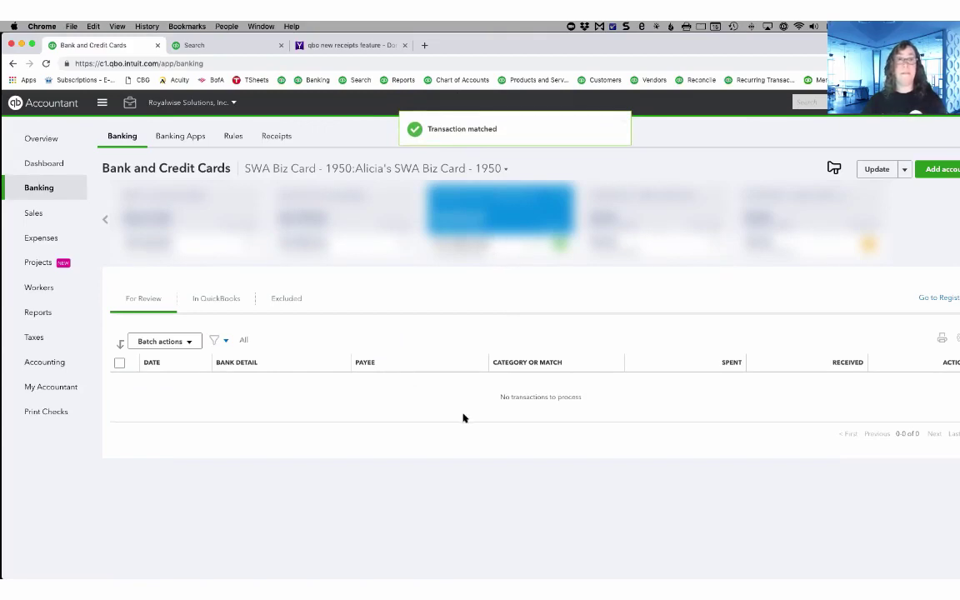
left_click(275, 138)
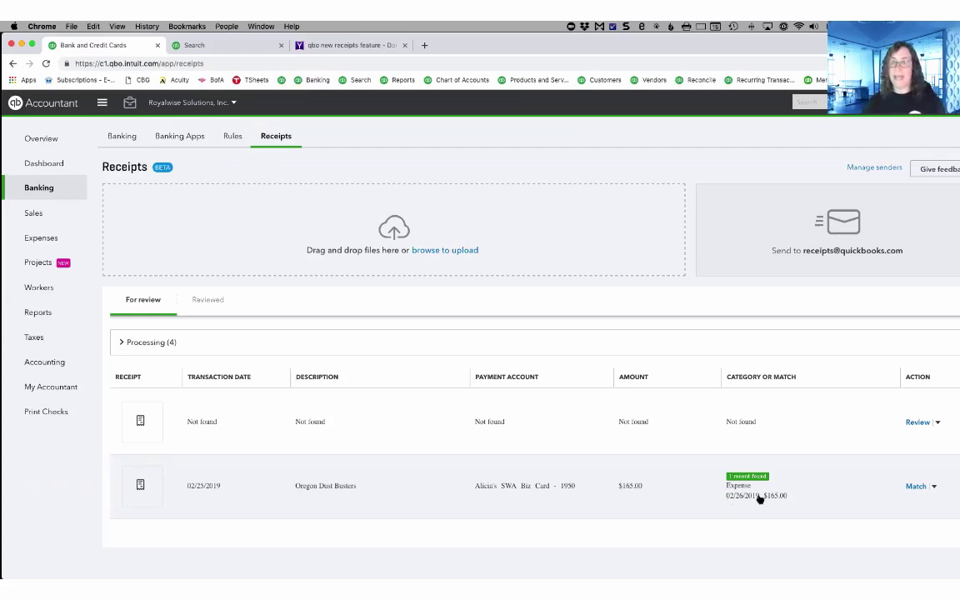
left_click(726, 498)
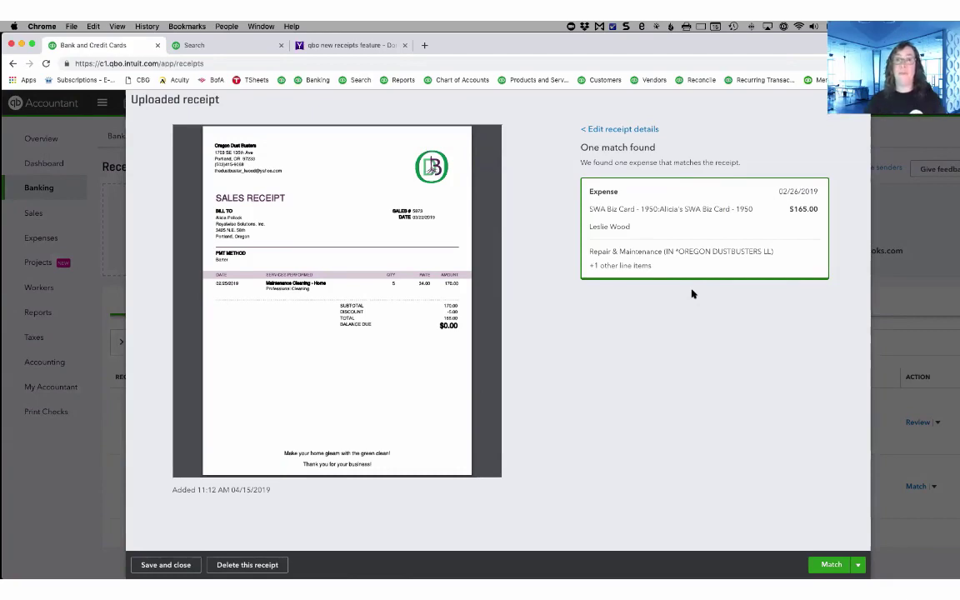
left_click(831, 565)
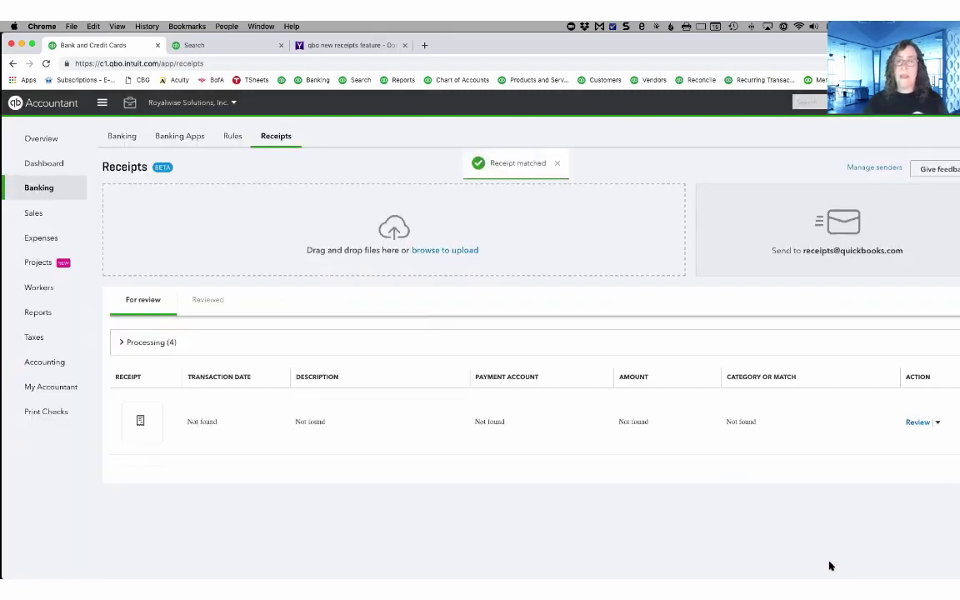
Find the 02/26/2019 expense among recent transactions, view its attached Oregon Dust Busters receipt, and return to Receipts
left_click(804, 102)
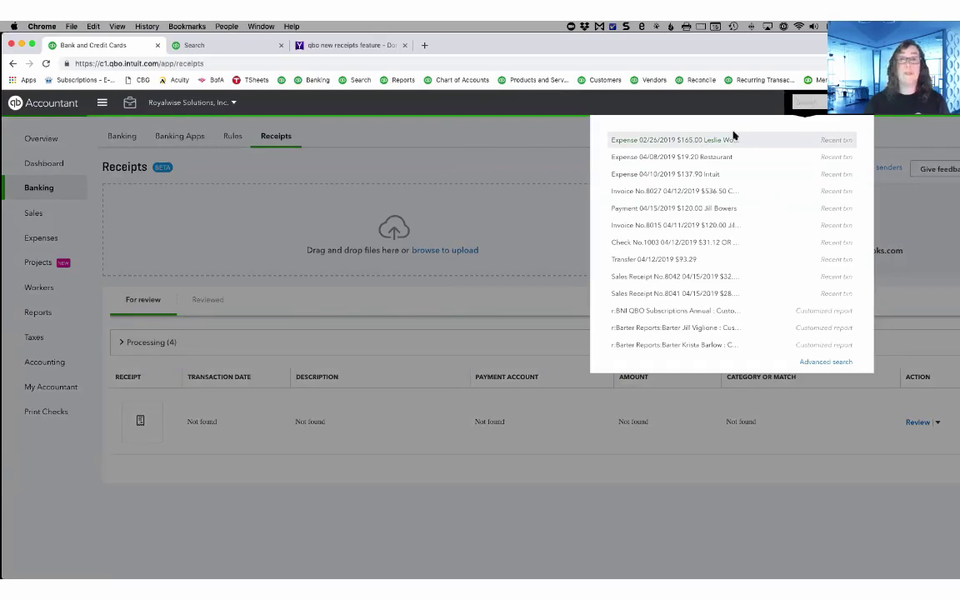
left_click(659, 142)
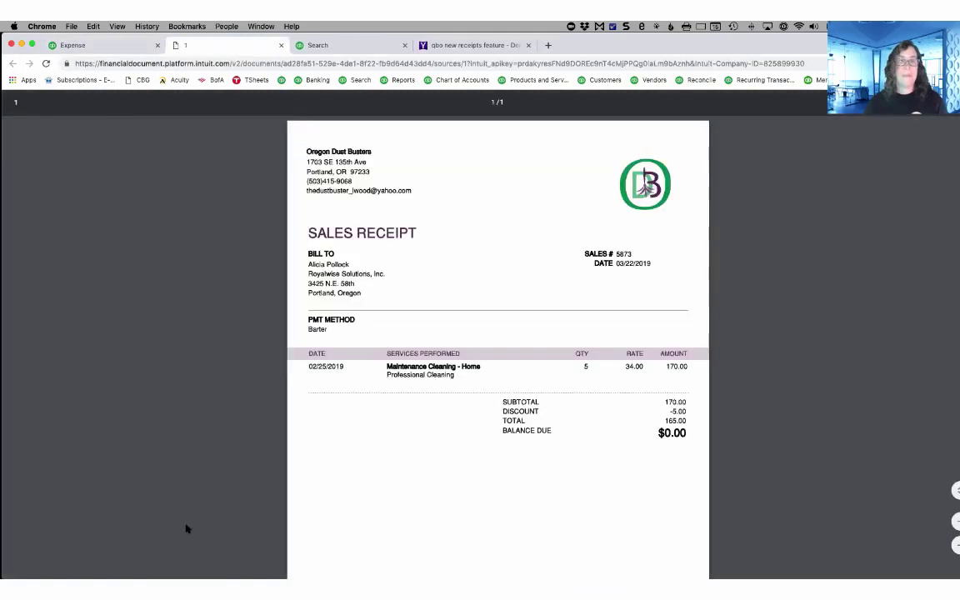
left_click(281, 45)
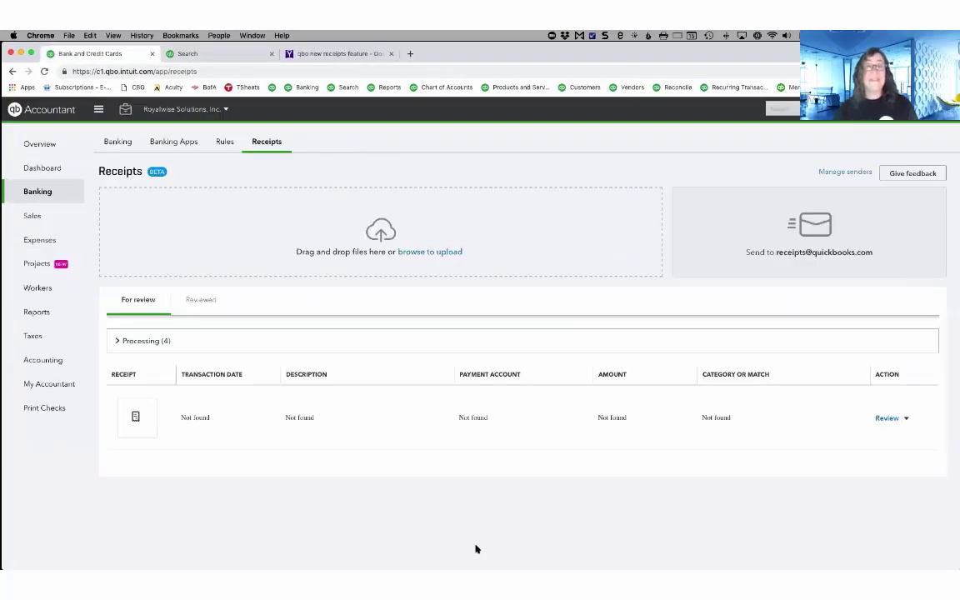